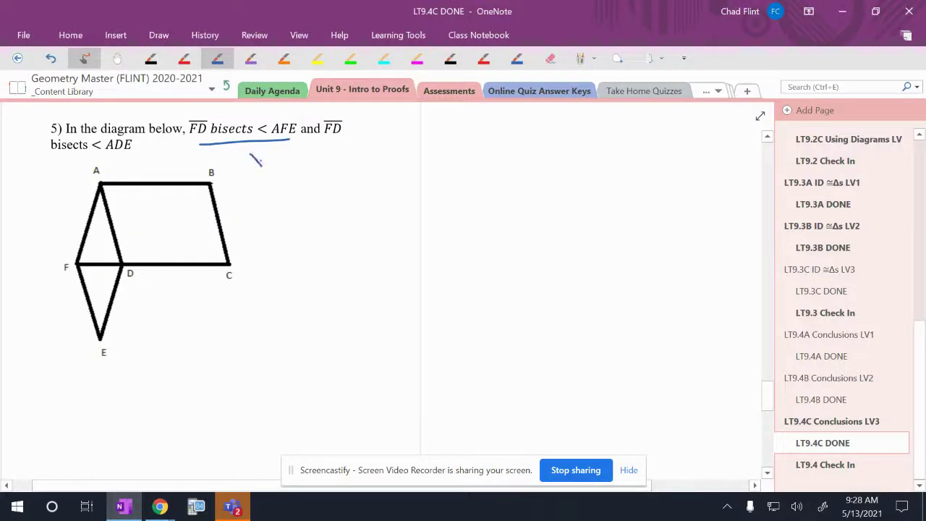
Step: Write '2-parts angles' in blue under the arrow and circle ∠AFE in the question
{"action": "mouse_move", "coordinate": [293, 181]}
{"action": "left_mouse_down"}
{"action": "mouse_move", "coordinate": [297, 194]}
{"action": "mouse_move", "coordinate": [327, 171]}
{"action": "left_mouse_up"}
{"action": "left_click_drag", "start_coordinate": [326, 167], "coordinate": [327, 184]}
{"action": "mouse_move", "coordinate": [316, 171]}
{"action": "left_mouse_down"}
{"action": "mouse_move", "coordinate": [330, 166]}
{"action": "mouse_move", "coordinate": [328, 183]}
{"action": "mouse_move", "coordinate": [301, 209]}
{"action": "mouse_move", "coordinate": [308, 207]}
{"action": "mouse_move", "coordinate": [307, 220]}
{"action": "mouse_move", "coordinate": [320, 192]}
{"action": "mouse_move", "coordinate": [327, 204]}
{"action": "left_mouse_up"}
{"action": "left_click_drag", "start_coordinate": [334, 195], "coordinate": [328, 206]}
{"action": "mouse_move", "coordinate": [272, 146]}
{"action": "left_mouse_down"}
{"action": "mouse_move", "coordinate": [246, 135]}
{"action": "mouse_move", "coordinate": [271, 150]}
{"action": "left_mouse_up"}
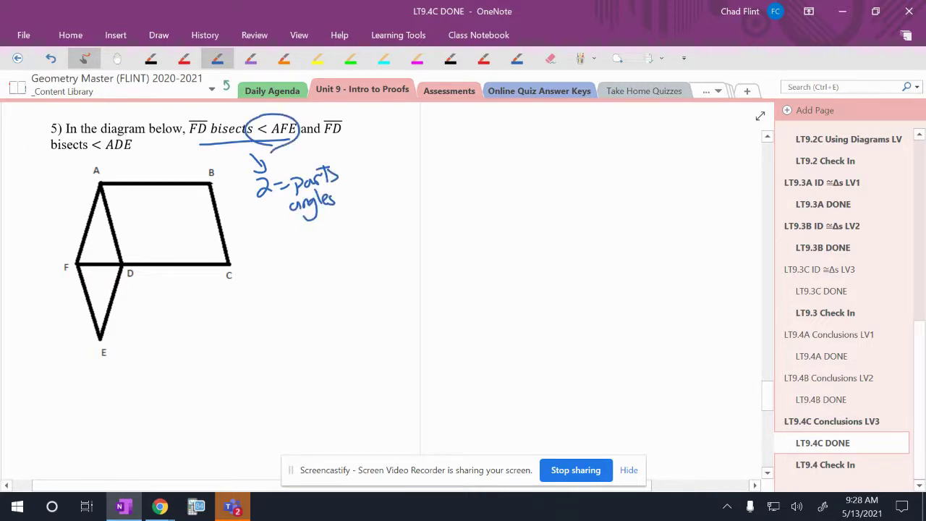
Step: Underline 'bisects ∠ADE' in purple and draw an arrow from it to the 2-parts note
{"action": "left_click", "coordinate": [250, 58]}
{"action": "left_click_drag", "start_coordinate": [63, 154], "coordinate": [134, 153]}
{"action": "mouse_move", "coordinate": [120, 162]}
{"action": "left_mouse_down"}
{"action": "mouse_move", "coordinate": [160, 157]}
{"action": "mouse_move", "coordinate": [255, 207]}
{"action": "mouse_move", "coordinate": [252, 215]}
{"action": "left_mouse_up"}
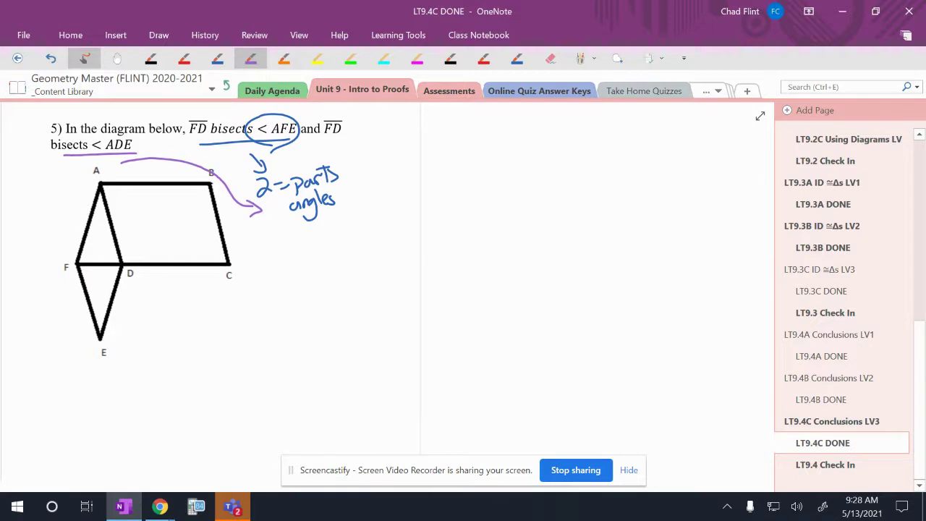
Step: Highlight ∠AFE in yellow in the question and at F, then mark the split angle at F with blue arcs
{"action": "left_click", "coordinate": [316, 58]}
{"action": "mouse_move", "coordinate": [267, 128]}
{"action": "left_mouse_down"}
{"action": "mouse_move", "coordinate": [296, 127]}
{"action": "mouse_move", "coordinate": [258, 130]}
{"action": "left_mouse_up"}
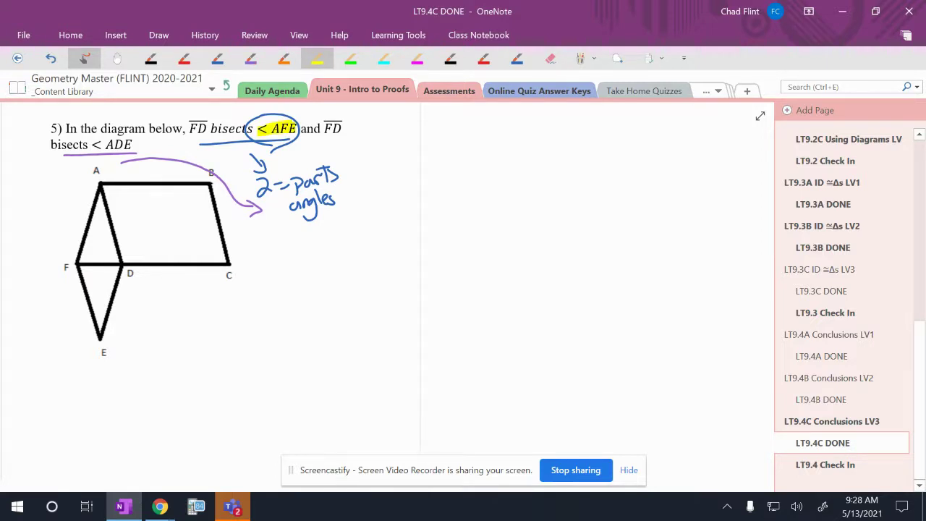
{"action": "mouse_move", "coordinate": [89, 236]}
{"action": "left_mouse_down"}
{"action": "mouse_move", "coordinate": [77, 262]}
{"action": "mouse_move", "coordinate": [84, 299]}
{"action": "mouse_move", "coordinate": [78, 240]}
{"action": "mouse_move", "coordinate": [78, 261]}
{"action": "mouse_move", "coordinate": [97, 259]}
{"action": "left_mouse_up"}
{"action": "left_click", "coordinate": [217, 58]}
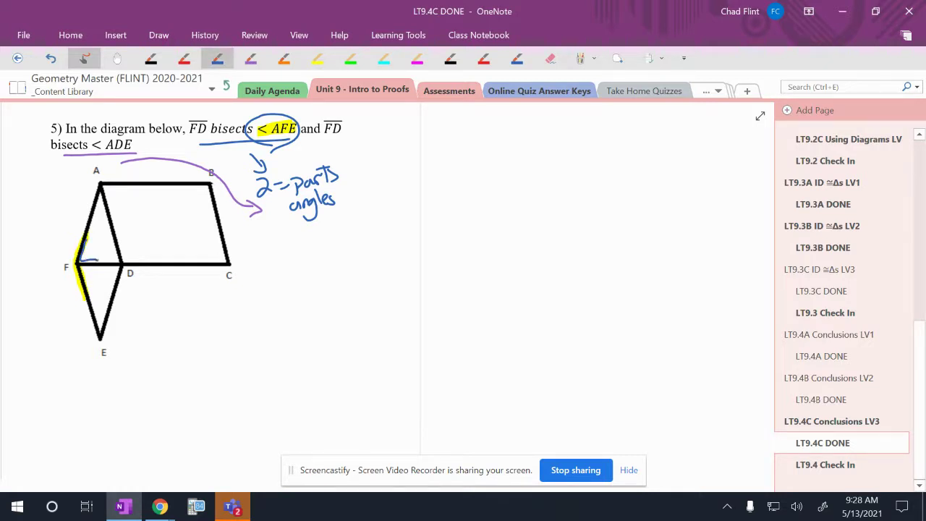
{"action": "mouse_move", "coordinate": [81, 291]}
{"action": "left_mouse_down"}
{"action": "mouse_move", "coordinate": [92, 253]}
{"action": "mouse_move", "coordinate": [87, 278]}
{"action": "left_mouse_up"}
Step: Handwrite '∠AFD ≅ ∠EFD' in blue right of the diagram, undoing one stray stroke
{"action": "mouse_move", "coordinate": [345, 231]}
{"action": "left_mouse_down"}
{"action": "mouse_move", "coordinate": [346, 254]}
{"action": "mouse_move", "coordinate": [363, 255]}
{"action": "mouse_move", "coordinate": [367, 245]}
{"action": "left_mouse_up"}
{"action": "mouse_move", "coordinate": [374, 237]}
{"action": "left_mouse_down"}
{"action": "mouse_move", "coordinate": [374, 254]}
{"action": "mouse_move", "coordinate": [413, 247]}
{"action": "left_mouse_up"}
{"action": "left_click_drag", "start_coordinate": [405, 251], "coordinate": [416, 252]}
{"action": "mouse_move", "coordinate": [403, 238]}
{"action": "left_mouse_down"}
{"action": "mouse_move", "coordinate": [411, 233]}
{"action": "mouse_move", "coordinate": [432, 253]}
{"action": "mouse_move", "coordinate": [441, 232]}
{"action": "mouse_move", "coordinate": [448, 256]}
{"action": "left_mouse_up"}
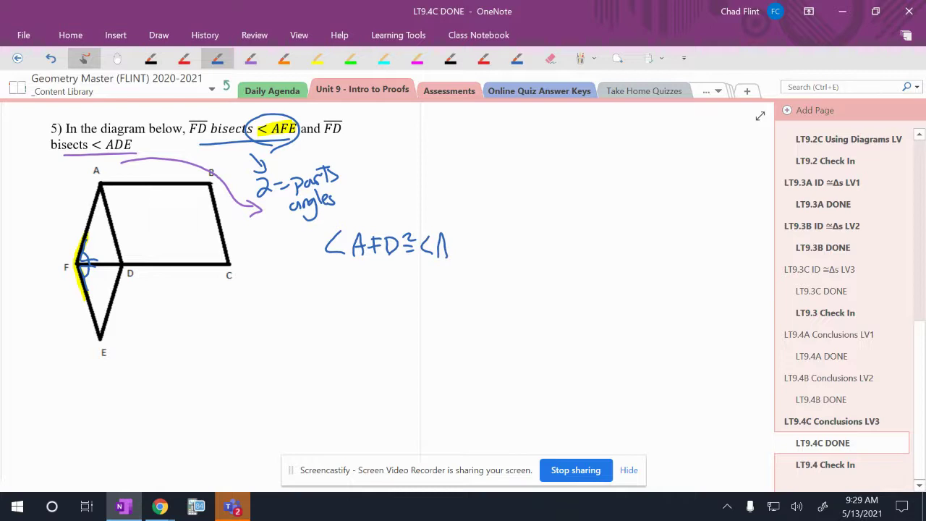
{"action": "key", "text": "ctrl+z"}
{"action": "mouse_move", "coordinate": [440, 238]}
{"action": "left_mouse_down"}
{"action": "mouse_move", "coordinate": [439, 258]}
{"action": "mouse_move", "coordinate": [448, 237]}
{"action": "left_mouse_up"}
{"action": "left_click_drag", "start_coordinate": [440, 247], "coordinate": [451, 257]}
{"action": "mouse_move", "coordinate": [456, 240]}
{"action": "left_mouse_down"}
{"action": "mouse_move", "coordinate": [456, 257]}
{"action": "mouse_move", "coordinate": [463, 239]}
{"action": "left_mouse_up"}
{"action": "left_click_drag", "start_coordinate": [454, 246], "coordinate": [472, 256]}
{"action": "mouse_move", "coordinate": [470, 239]}
{"action": "left_mouse_down"}
{"action": "mouse_move", "coordinate": [483, 246]}
{"action": "mouse_move", "coordinate": [473, 257]}
{"action": "left_mouse_up"}
{"action": "left_click_drag", "start_coordinate": [497, 237], "coordinate": [499, 257]}
Step: Continue the line with 'because bisect creates 2 = parts'
{"action": "mouse_move", "coordinate": [505, 250]}
{"action": "left_mouse_down"}
{"action": "mouse_move", "coordinate": [517, 246]}
{"action": "mouse_move", "coordinate": [515, 257]}
{"action": "left_mouse_up"}
{"action": "mouse_move", "coordinate": [525, 248]}
{"action": "left_mouse_down"}
{"action": "mouse_move", "coordinate": [522, 257]}
{"action": "mouse_move", "coordinate": [568, 257]}
{"action": "left_mouse_up"}
{"action": "mouse_move", "coordinate": [575, 237]}
{"action": "left_mouse_down"}
{"action": "mouse_move", "coordinate": [576, 258]}
{"action": "mouse_move", "coordinate": [586, 256]}
{"action": "left_mouse_up"}
{"action": "mouse_move", "coordinate": [589, 249]}
{"action": "left_mouse_down"}
{"action": "mouse_move", "coordinate": [589, 257]}
{"action": "mouse_move", "coordinate": [609, 250]}
{"action": "left_mouse_up"}
{"action": "left_click_drag", "start_coordinate": [614, 250], "coordinate": [619, 258]}
{"action": "mouse_move", "coordinate": [612, 246]}
{"action": "left_mouse_down"}
{"action": "mouse_move", "coordinate": [638, 261]}
{"action": "mouse_move", "coordinate": [678, 260]}
{"action": "mouse_move", "coordinate": [685, 249]}
{"action": "left_mouse_up"}
{"action": "mouse_move", "coordinate": [680, 253]}
{"action": "left_mouse_down"}
{"action": "mouse_move", "coordinate": [711, 261]}
{"action": "mouse_move", "coordinate": [725, 250]}
{"action": "left_mouse_up"}
{"action": "left_click_drag", "start_coordinate": [718, 256], "coordinate": [725, 256]}
{"action": "mouse_move", "coordinate": [731, 253]}
{"action": "left_mouse_down"}
{"action": "mouse_move", "coordinate": [731, 265]}
{"action": "mouse_move", "coordinate": [748, 249]}
{"action": "left_mouse_up"}
{"action": "left_click_drag", "start_coordinate": [749, 245], "coordinate": [752, 262]}
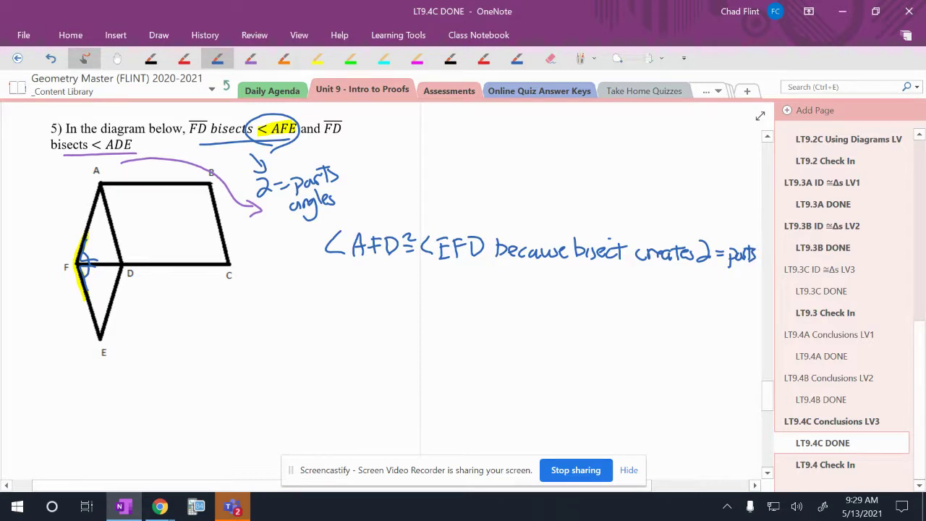
{"action": "left_click", "coordinate": [350, 58]}
Step: Highlight ADE in the question and a long stroke along the angle at D in green
{"action": "left_click_drag", "start_coordinate": [105, 145], "coordinate": [135, 149]}
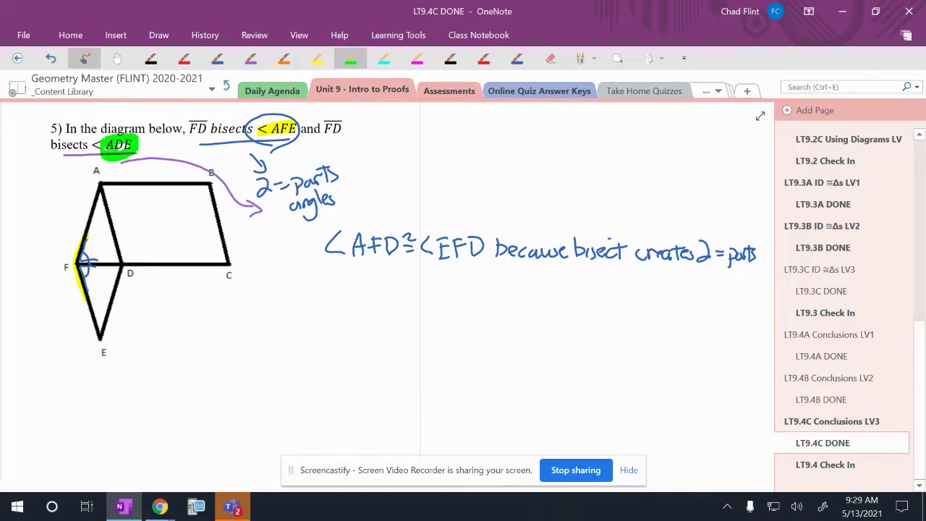
{"action": "left_click_drag", "start_coordinate": [112, 227], "coordinate": [114, 274]}
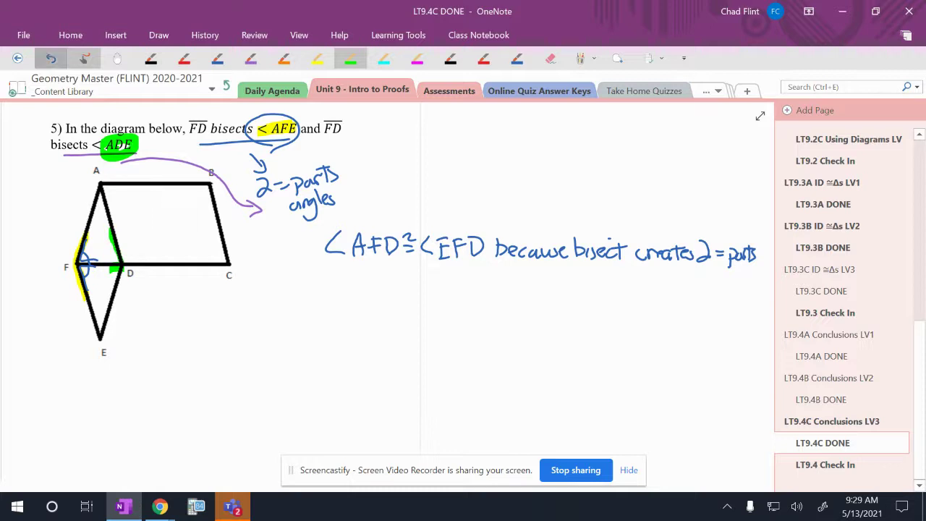
{"action": "left_click", "coordinate": [51, 58]}
{"action": "mouse_move", "coordinate": [114, 227]}
{"action": "left_mouse_down"}
{"action": "mouse_move", "coordinate": [126, 269]}
{"action": "mouse_move", "coordinate": [110, 296]}
{"action": "left_mouse_up"}
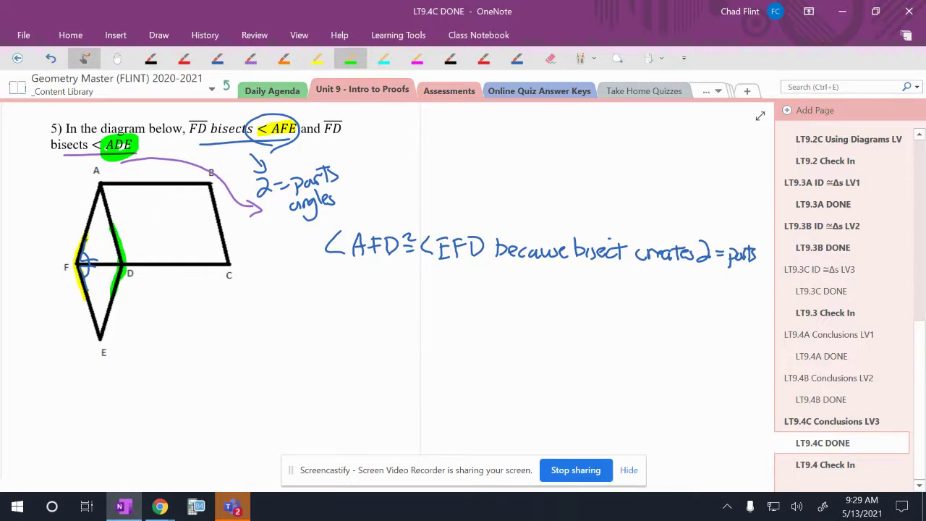
Step: Mark the angle at D in purple and begin writing '∠ADF ≅'
{"action": "left_click", "coordinate": [251, 58]}
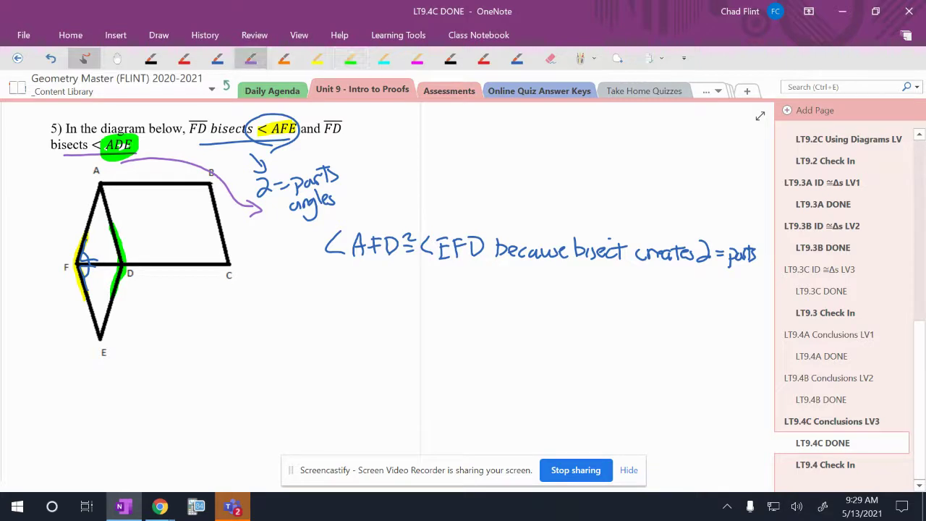
{"action": "mouse_move", "coordinate": [109, 258]}
{"action": "left_mouse_down"}
{"action": "mouse_move", "coordinate": [120, 262]}
{"action": "mouse_move", "coordinate": [113, 253]}
{"action": "mouse_move", "coordinate": [109, 261]}
{"action": "mouse_move", "coordinate": [116, 279]}
{"action": "left_mouse_up"}
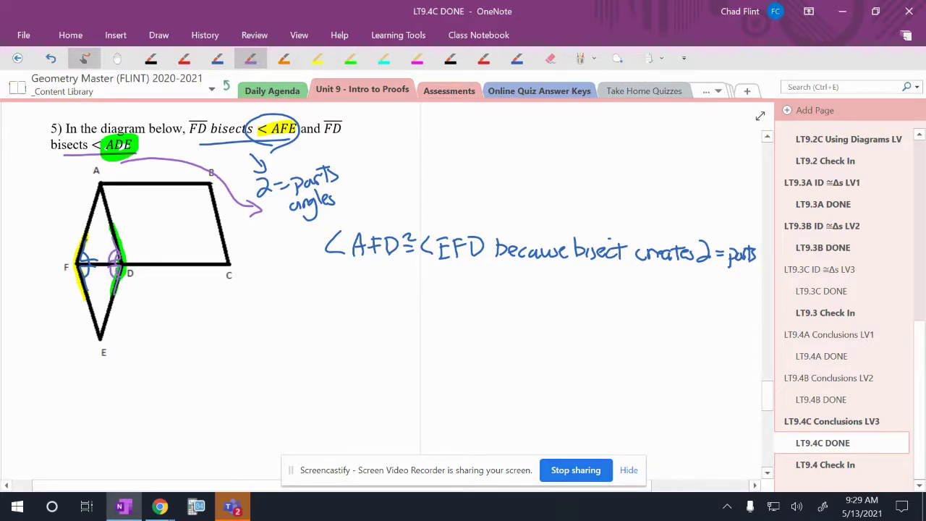
{"action": "mouse_move", "coordinate": [340, 268]}
{"action": "left_mouse_down"}
{"action": "mouse_move", "coordinate": [338, 292]}
{"action": "mouse_move", "coordinate": [353, 270]}
{"action": "mouse_move", "coordinate": [359, 293]}
{"action": "left_mouse_up"}
{"action": "left_click_drag", "start_coordinate": [347, 282], "coordinate": [366, 292]}
{"action": "mouse_move", "coordinate": [377, 274]}
{"action": "left_mouse_down"}
{"action": "mouse_move", "coordinate": [377, 289]}
{"action": "mouse_move", "coordinate": [405, 271]}
{"action": "mouse_move", "coordinate": [419, 295]}
{"action": "left_mouse_up"}
{"action": "left_click_drag", "start_coordinate": [425, 292], "coordinate": [424, 279]}
{"action": "mouse_move", "coordinate": [425, 279]}
{"action": "left_mouse_down"}
{"action": "mouse_move", "coordinate": [433, 278]}
{"action": "mouse_move", "coordinate": [434, 294]}
{"action": "left_mouse_up"}
Step: Finish with '∠EDF' and draw an arrow to the bisector reason above
{"action": "mouse_move", "coordinate": [439, 284]}
{"action": "left_mouse_down"}
{"action": "mouse_move", "coordinate": [438, 296]}
{"action": "mouse_move", "coordinate": [448, 296]}
{"action": "left_mouse_up"}
{"action": "mouse_move", "coordinate": [448, 279]}
{"action": "left_mouse_down"}
{"action": "mouse_move", "coordinate": [461, 278]}
{"action": "mouse_move", "coordinate": [457, 286]}
{"action": "left_mouse_up"}
{"action": "left_click_drag", "start_coordinate": [465, 292], "coordinate": [495, 272]}
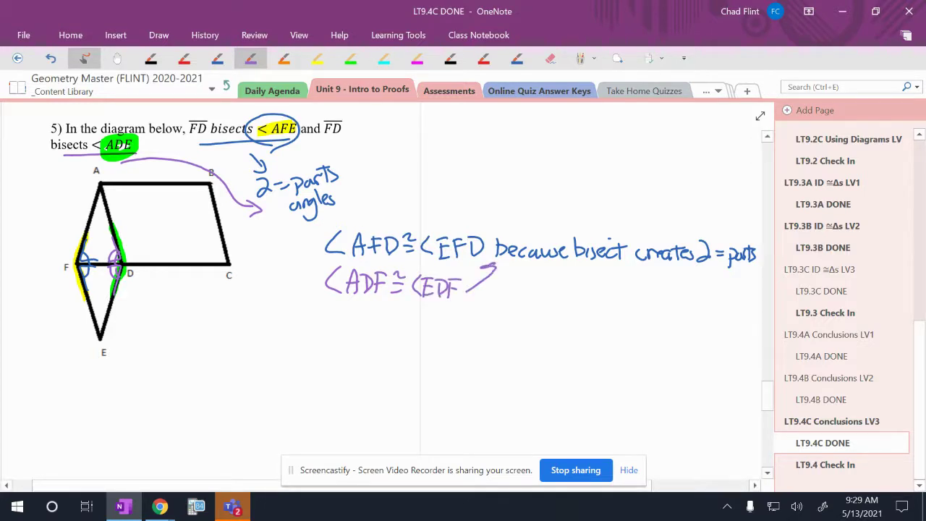
{"action": "key", "text": "ctrl+z"}
{"action": "key", "text": "ctrl+z"}
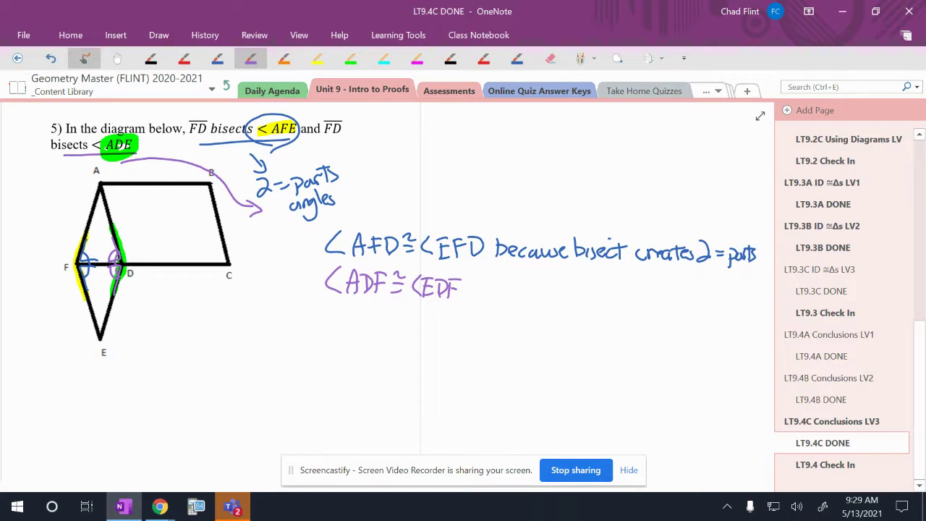
{"action": "left_click_drag", "start_coordinate": [460, 294], "coordinate": [501, 264]}
{"action": "mouse_move", "coordinate": [484, 268]}
{"action": "left_mouse_down"}
{"action": "mouse_move", "coordinate": [502, 260]}
{"action": "mouse_move", "coordinate": [500, 273]}
{"action": "left_mouse_up"}
Step: Shade triangle AFD in cyan and triangle EFD in magenta
{"action": "left_click", "coordinate": [350, 57]}
{"action": "left_click", "coordinate": [383, 58]}
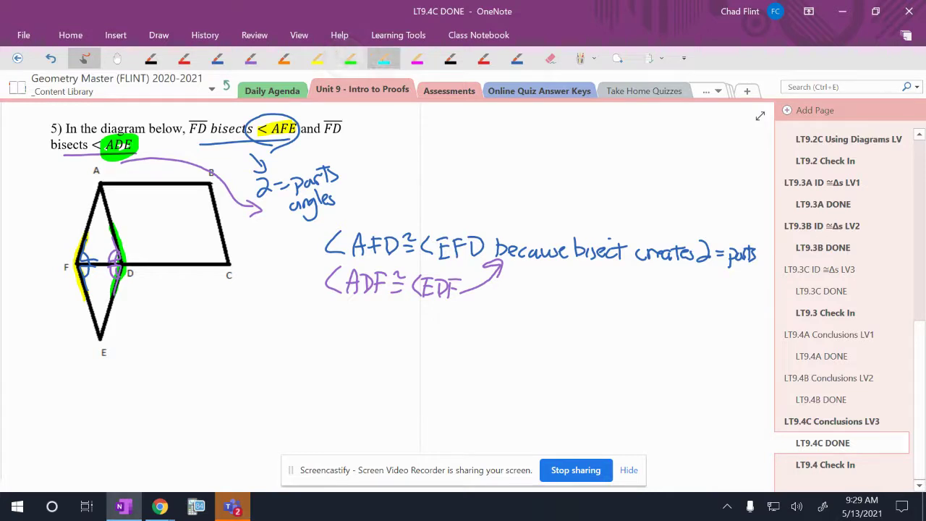
{"action": "left_click_drag", "start_coordinate": [101, 202], "coordinate": [103, 260]}
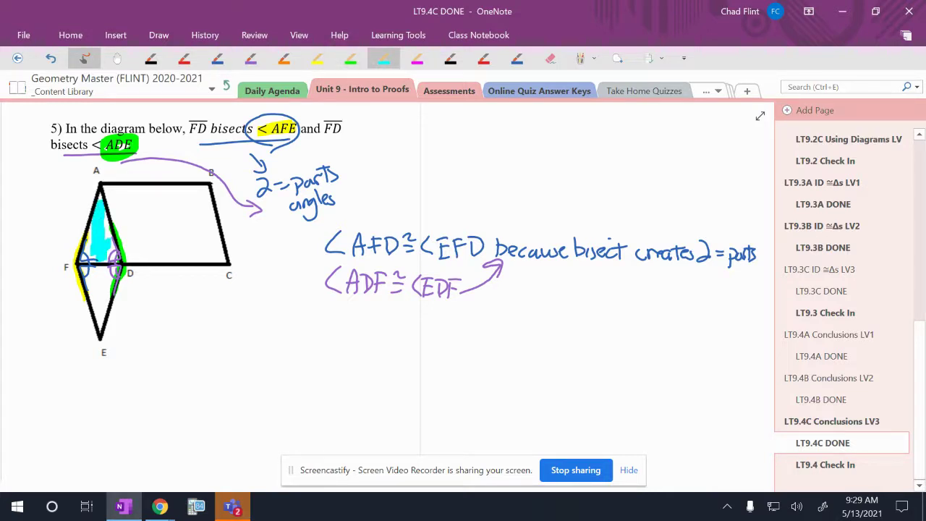
{"action": "left_click", "coordinate": [416, 58]}
{"action": "left_click_drag", "start_coordinate": [100, 321], "coordinate": [109, 268]}
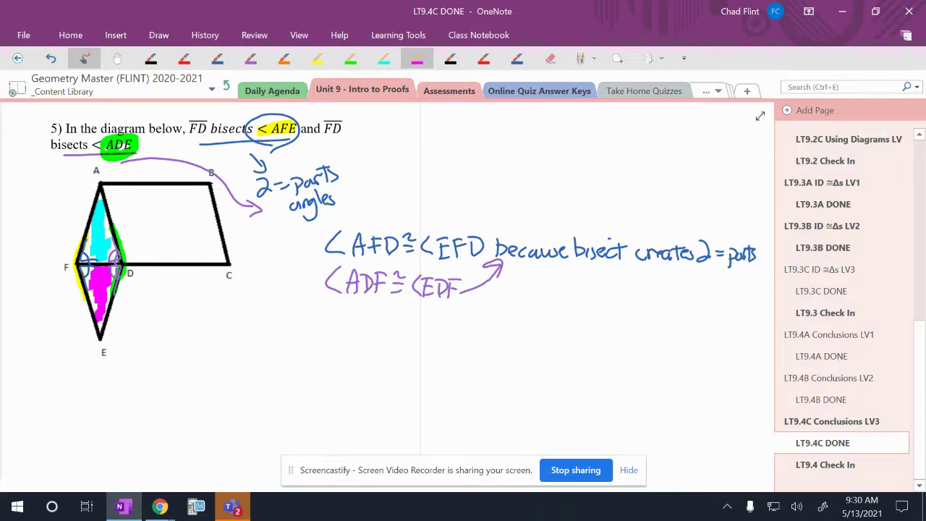
Step: Mark side FD in orange and write 'FD ≅ FD' with segment overlines below the angle statements
{"action": "left_click", "coordinate": [284, 57]}
{"action": "mouse_move", "coordinate": [96, 247]}
{"action": "left_mouse_down"}
{"action": "mouse_move", "coordinate": [113, 272]}
{"action": "mouse_move", "coordinate": [97, 273]}
{"action": "left_mouse_up"}
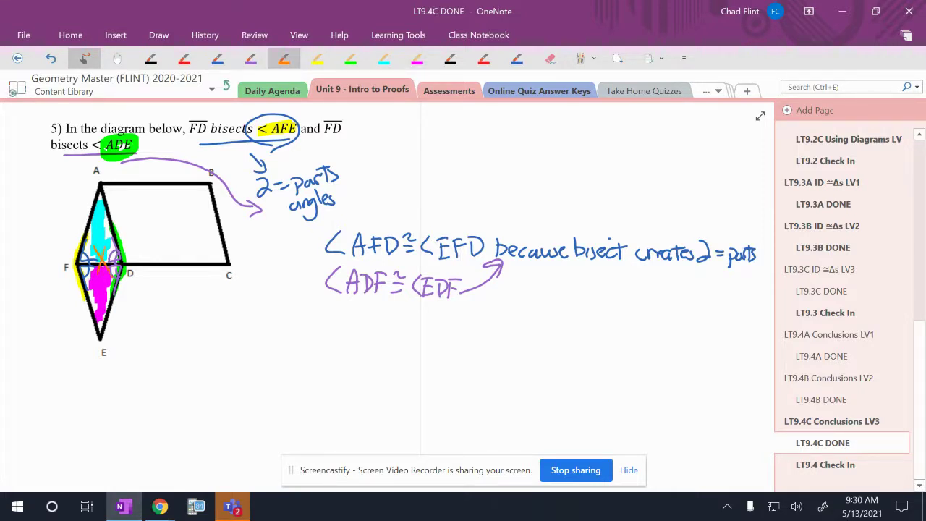
{"action": "mouse_move", "coordinate": [336, 309]}
{"action": "left_mouse_down"}
{"action": "mouse_move", "coordinate": [337, 337]}
{"action": "mouse_move", "coordinate": [350, 307]}
{"action": "mouse_move", "coordinate": [345, 318]}
{"action": "left_mouse_up"}
{"action": "mouse_move", "coordinate": [352, 310]}
{"action": "left_mouse_down"}
{"action": "mouse_move", "coordinate": [352, 332]}
{"action": "mouse_move", "coordinate": [359, 300]}
{"action": "left_mouse_up"}
{"action": "mouse_move", "coordinate": [368, 316]}
{"action": "left_mouse_down"}
{"action": "mouse_move", "coordinate": [385, 314]}
{"action": "mouse_move", "coordinate": [383, 322]}
{"action": "left_mouse_up"}
{"action": "mouse_move", "coordinate": [375, 302]}
{"action": "left_mouse_down"}
{"action": "mouse_move", "coordinate": [395, 329]}
{"action": "mouse_move", "coordinate": [410, 305]}
{"action": "left_mouse_up"}
{"action": "left_click_drag", "start_coordinate": [400, 315], "coordinate": [408, 314]}
{"action": "mouse_move", "coordinate": [413, 309]}
{"action": "left_mouse_down"}
{"action": "mouse_move", "coordinate": [409, 327]}
{"action": "mouse_move", "coordinate": [423, 297]}
{"action": "mouse_move", "coordinate": [443, 322]}
{"action": "mouse_move", "coordinate": [485, 327]}
{"action": "left_mouse_up"}
Step: Add the reason 'because reflexive prop' after FD ≅ FD
{"action": "mouse_move", "coordinate": [489, 321]}
{"action": "left_mouse_down"}
{"action": "mouse_move", "coordinate": [518, 316]}
{"action": "mouse_move", "coordinate": [519, 324]}
{"action": "left_mouse_up"}
{"action": "mouse_move", "coordinate": [531, 296]}
{"action": "left_mouse_down"}
{"action": "mouse_move", "coordinate": [527, 324]}
{"action": "mouse_move", "coordinate": [532, 308]}
{"action": "left_mouse_up"}
{"action": "mouse_move", "coordinate": [537, 301]}
{"action": "left_mouse_down"}
{"action": "mouse_move", "coordinate": [538, 324]}
{"action": "mouse_move", "coordinate": [557, 324]}
{"action": "left_mouse_up"}
{"action": "mouse_move", "coordinate": [554, 312]}
{"action": "left_mouse_down"}
{"action": "mouse_move", "coordinate": [546, 323]}
{"action": "mouse_move", "coordinate": [567, 313]}
{"action": "mouse_move", "coordinate": [585, 330]}
{"action": "left_mouse_up"}
{"action": "left_click_drag", "start_coordinate": [583, 311], "coordinate": [598, 312]}
{"action": "left_click_drag", "start_coordinate": [606, 310], "coordinate": [608, 329]}
{"action": "left_click_drag", "start_coordinate": [606, 308], "coordinate": [608, 316]}
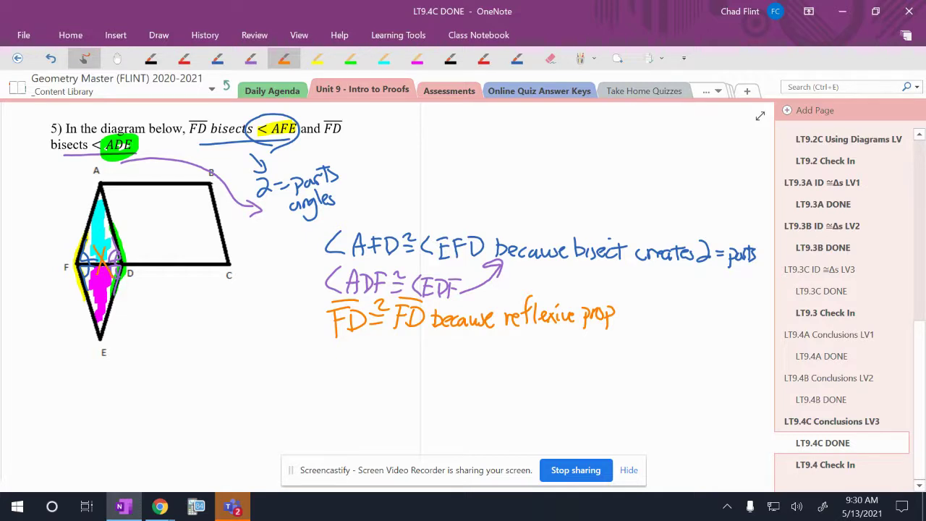
Step: Write the shortcut list SSS, SAS, ASA, AAS, HL in black under the diagram
{"action": "left_click", "coordinate": [151, 58]}
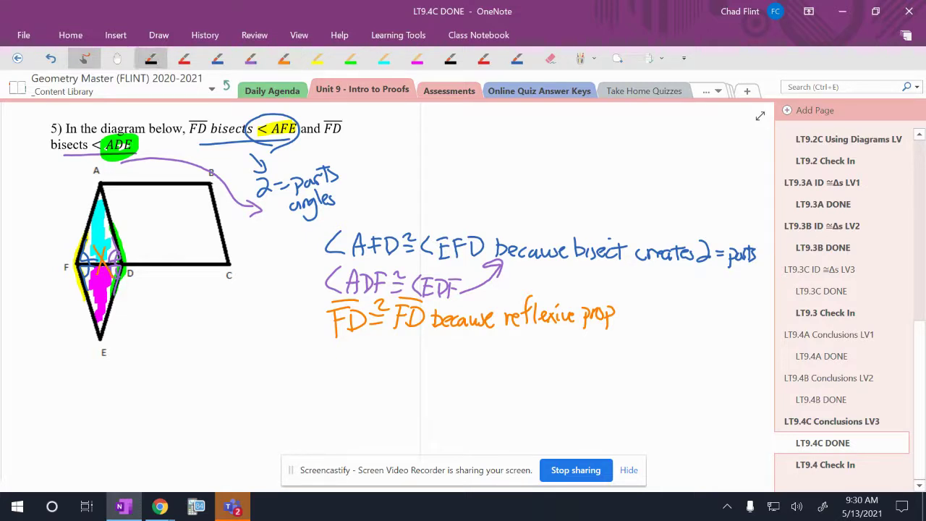
{"action": "mouse_move", "coordinate": [155, 293]}
{"action": "left_mouse_down"}
{"action": "mouse_move", "coordinate": [145, 310]}
{"action": "mouse_move", "coordinate": [172, 309]}
{"action": "mouse_move", "coordinate": [148, 334]}
{"action": "mouse_move", "coordinate": [178, 337]}
{"action": "mouse_move", "coordinate": [153, 341]}
{"action": "mouse_move", "coordinate": [158, 360]}
{"action": "left_mouse_up"}
{"action": "left_click", "coordinate": [162, 333]}
{"action": "mouse_move", "coordinate": [151, 351]}
{"action": "left_mouse_down"}
{"action": "mouse_move", "coordinate": [165, 347]}
{"action": "mouse_move", "coordinate": [162, 358]}
{"action": "mouse_move", "coordinate": [181, 338]}
{"action": "left_mouse_up"}
{"action": "left_click_drag", "start_coordinate": [181, 337], "coordinate": [186, 357]}
{"action": "mouse_move", "coordinate": [144, 384]}
{"action": "left_mouse_down"}
{"action": "mouse_move", "coordinate": [150, 364]}
{"action": "mouse_move", "coordinate": [156, 383]}
{"action": "left_mouse_up"}
{"action": "left_click_drag", "start_coordinate": [148, 375], "coordinate": [167, 362]}
{"action": "mouse_move", "coordinate": [167, 362]}
{"action": "left_mouse_down"}
{"action": "mouse_move", "coordinate": [175, 383]}
{"action": "mouse_move", "coordinate": [156, 410]}
{"action": "left_mouse_up"}
{"action": "mouse_move", "coordinate": [164, 389]}
{"action": "left_mouse_down"}
{"action": "mouse_move", "coordinate": [164, 408]}
{"action": "mouse_move", "coordinate": [164, 399]}
{"action": "left_mouse_up"}
{"action": "mouse_move", "coordinate": [170, 387]}
{"action": "left_mouse_down"}
{"action": "mouse_move", "coordinate": [170, 406]}
{"action": "mouse_move", "coordinate": [185, 405]}
{"action": "mouse_move", "coordinate": [185, 390]}
{"action": "left_mouse_up"}
Step: Cross out SSS and SAS and note 'side in middle' beside ASA, rewriting 'middle' neatly
{"action": "mouse_move", "coordinate": [142, 308]}
{"action": "left_mouse_down"}
{"action": "mouse_move", "coordinate": [186, 287]}
{"action": "mouse_move", "coordinate": [180, 332]}
{"action": "mouse_move", "coordinate": [185, 318]}
{"action": "mouse_move", "coordinate": [211, 347]}
{"action": "mouse_move", "coordinate": [207, 355]}
{"action": "mouse_move", "coordinate": [223, 353]}
{"action": "left_mouse_up"}
{"action": "mouse_move", "coordinate": [235, 346]}
{"action": "left_mouse_down"}
{"action": "mouse_move", "coordinate": [234, 354]}
{"action": "mouse_move", "coordinate": [280, 353]}
{"action": "mouse_move", "coordinate": [261, 371]}
{"action": "mouse_move", "coordinate": [302, 370]}
{"action": "left_mouse_up"}
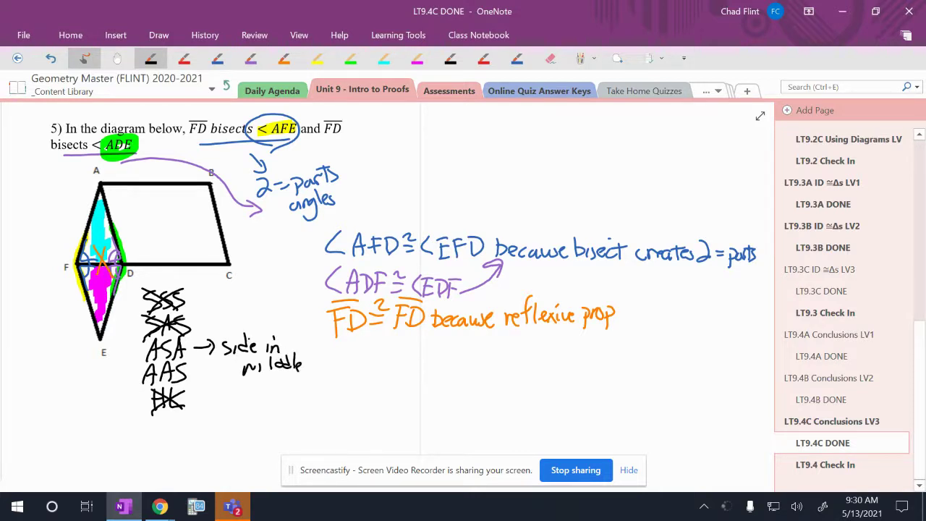
{"action": "left_click", "coordinate": [551, 58]}
{"action": "mouse_move", "coordinate": [275, 363]}
{"action": "left_mouse_down"}
{"action": "mouse_move", "coordinate": [234, 366]}
{"action": "mouse_move", "coordinate": [250, 375]}
{"action": "left_mouse_up"}
{"action": "left_click", "coordinate": [150, 58]}
{"action": "left_click_drag", "start_coordinate": [259, 352], "coordinate": [258, 374]}
{"action": "mouse_move", "coordinate": [269, 359]}
{"action": "left_mouse_down"}
{"action": "mouse_move", "coordinate": [266, 374]}
{"action": "mouse_move", "coordinate": [278, 373]}
{"action": "left_mouse_up"}
{"action": "left_click_drag", "start_coordinate": [281, 369], "coordinate": [287, 371]}
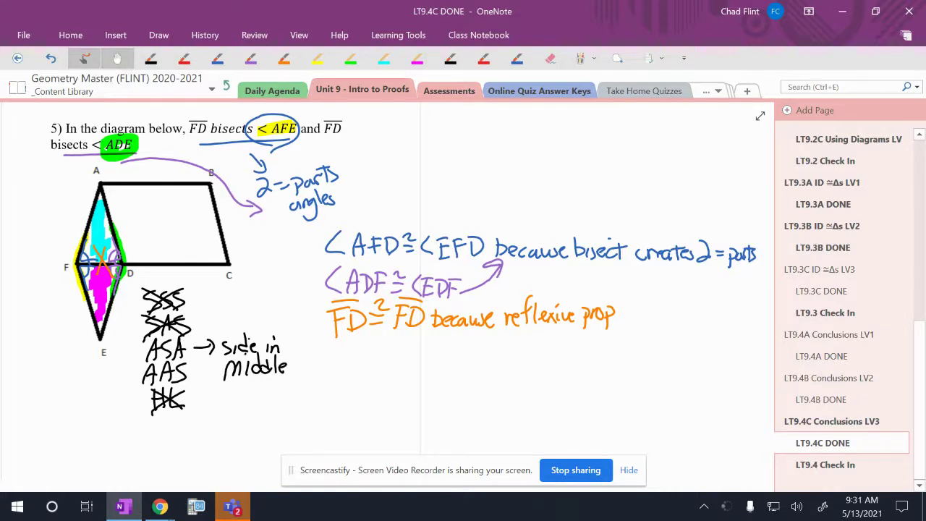
{"action": "scroll", "coordinate": [80, 261], "scroll_direction": "up", "scroll_amount": 5}
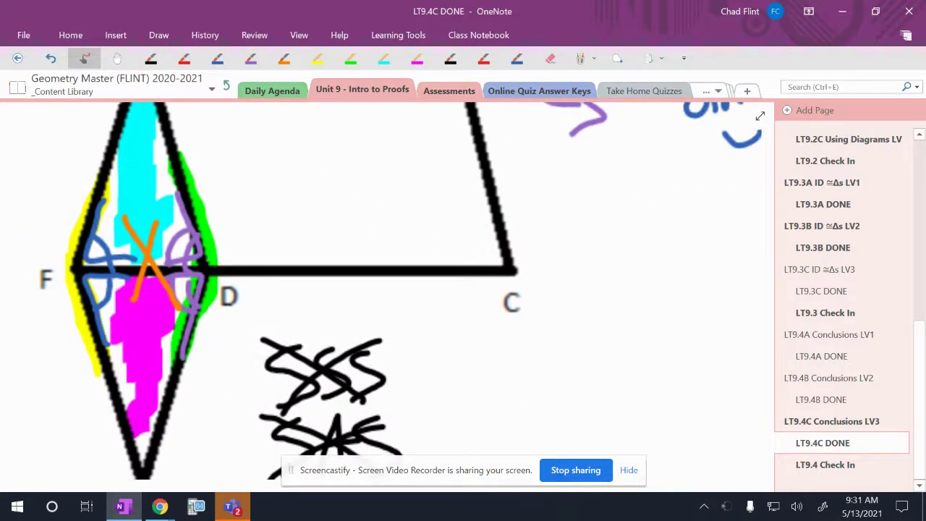
Step: Dot F and D in black and trace side FD as a thick line, undoing the extra stroke
{"action": "left_click", "coordinate": [150, 58]}
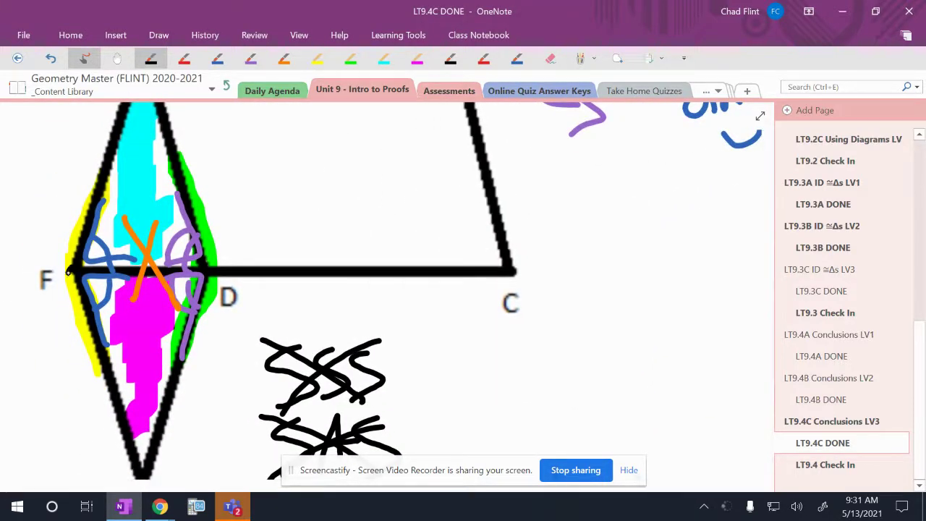
{"action": "mouse_move", "coordinate": [70, 276]}
{"action": "left_mouse_down"}
{"action": "mouse_move", "coordinate": [81, 257]}
{"action": "mouse_move", "coordinate": [69, 254]}
{"action": "left_mouse_up"}
{"action": "mouse_move", "coordinate": [214, 265]}
{"action": "left_mouse_down"}
{"action": "mouse_move", "coordinate": [196, 279]}
{"action": "mouse_move", "coordinate": [210, 259]}
{"action": "mouse_move", "coordinate": [219, 267]}
{"action": "left_mouse_up"}
{"action": "mouse_move", "coordinate": [79, 264]}
{"action": "left_mouse_down"}
{"action": "mouse_move", "coordinate": [210, 266]}
{"action": "mouse_move", "coordinate": [83, 280]}
{"action": "mouse_move", "coordinate": [156, 278]}
{"action": "left_mouse_up"}
{"action": "key", "text": "ctrl+z"}
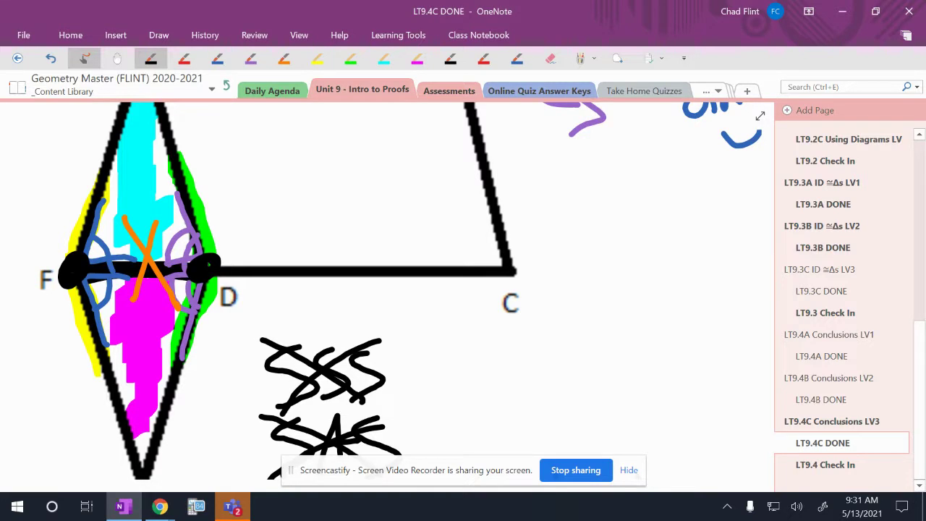
{"action": "scroll", "coordinate": [260, 290], "scroll_direction": "down", "scroll_amount": 5}
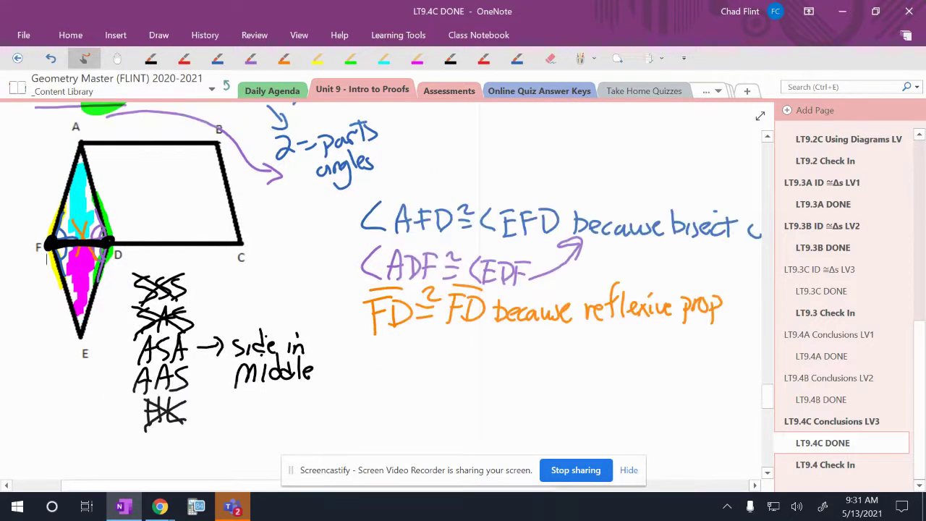
Step: Tick 'side in middle' in orange and label 'AFD' and 'EFD' in red beside point C
{"action": "left_click", "coordinate": [284, 57]}
{"action": "mouse_move", "coordinate": [275, 333]}
{"action": "left_mouse_down"}
{"action": "mouse_move", "coordinate": [288, 339]}
{"action": "mouse_move", "coordinate": [306, 316]}
{"action": "left_mouse_up"}
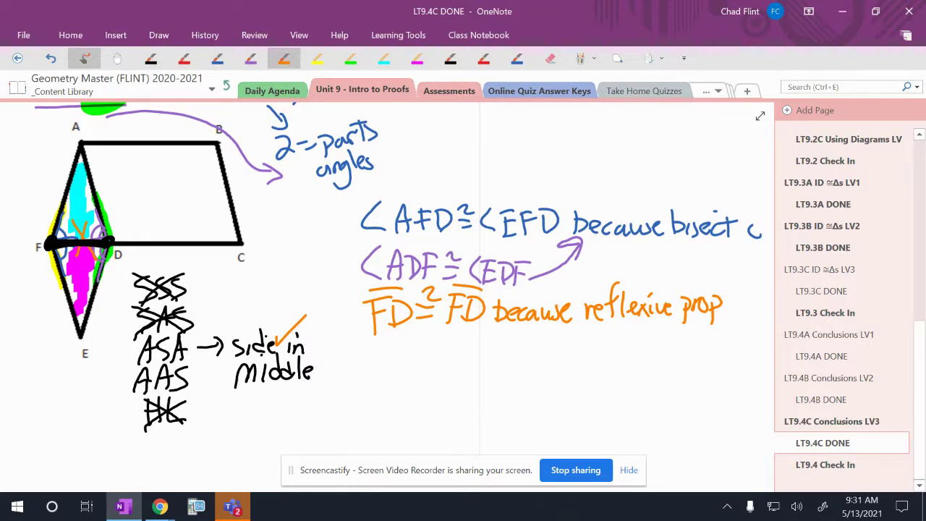
{"action": "left_click", "coordinate": [184, 58]}
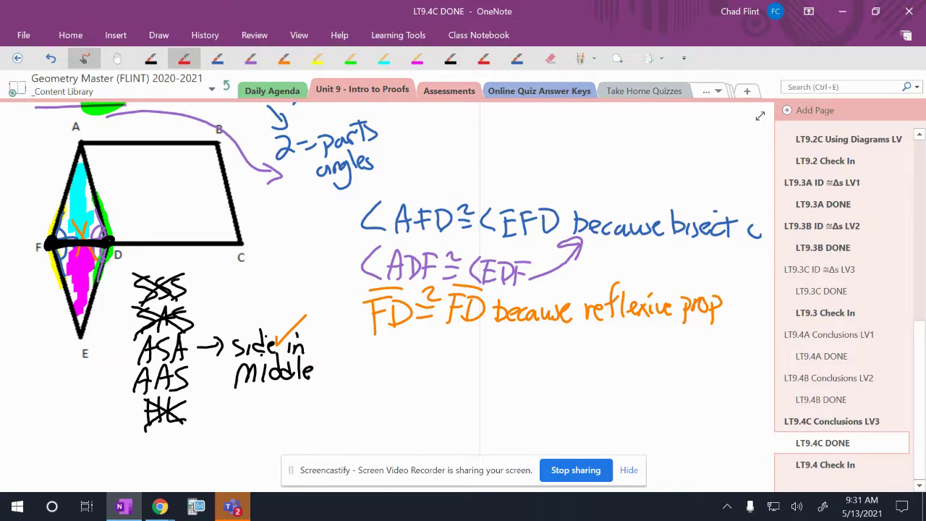
{"action": "mouse_move", "coordinate": [254, 265]}
{"action": "left_mouse_down"}
{"action": "mouse_move", "coordinate": [270, 265]}
{"action": "mouse_move", "coordinate": [265, 254]}
{"action": "mouse_move", "coordinate": [283, 244]}
{"action": "left_mouse_up"}
{"action": "mouse_move", "coordinate": [275, 254]}
{"action": "left_mouse_down"}
{"action": "mouse_move", "coordinate": [288, 263]}
{"action": "mouse_move", "coordinate": [270, 293]}
{"action": "left_mouse_up"}
{"action": "mouse_move", "coordinate": [267, 272]}
{"action": "left_mouse_down"}
{"action": "mouse_move", "coordinate": [283, 269]}
{"action": "mouse_move", "coordinate": [286, 290]}
{"action": "mouse_move", "coordinate": [253, 294]}
{"action": "left_mouse_up"}
{"action": "mouse_move", "coordinate": [251, 270]}
{"action": "left_mouse_down"}
{"action": "mouse_move", "coordinate": [262, 268]}
{"action": "mouse_move", "coordinate": [262, 279]}
{"action": "left_mouse_up"}
{"action": "left_click_drag", "start_coordinate": [249, 293], "coordinate": [260, 292]}
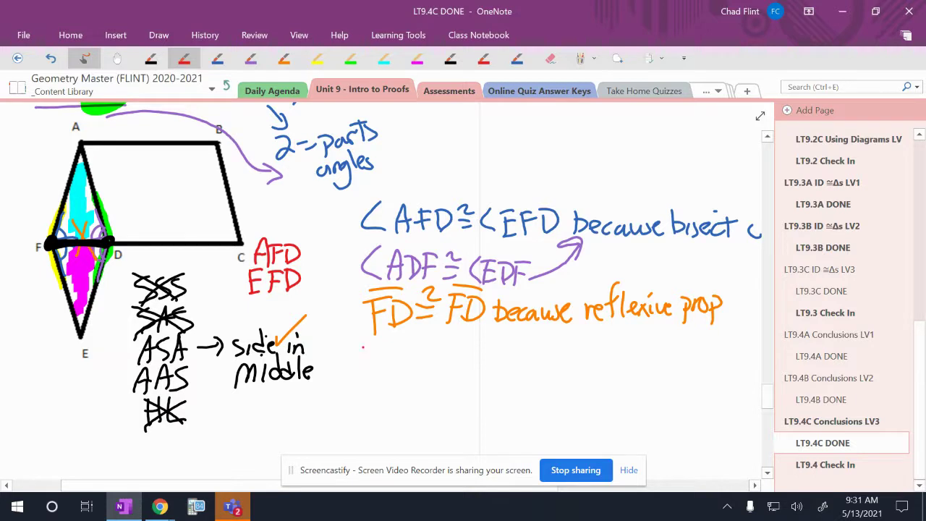
Step: Write the red conclusion 'ΔAFD ≅ ΔEFD because ASA' below the proof lines
{"action": "mouse_move", "coordinate": [349, 378]}
{"action": "left_mouse_down"}
{"action": "mouse_move", "coordinate": [368, 378]}
{"action": "mouse_move", "coordinate": [350, 379]}
{"action": "left_mouse_up"}
{"action": "mouse_move", "coordinate": [377, 344]}
{"action": "left_mouse_down"}
{"action": "mouse_move", "coordinate": [372, 377]}
{"action": "mouse_move", "coordinate": [382, 374]}
{"action": "left_mouse_up"}
{"action": "mouse_move", "coordinate": [372, 366]}
{"action": "left_mouse_down"}
{"action": "mouse_move", "coordinate": [392, 369]}
{"action": "mouse_move", "coordinate": [405, 346]}
{"action": "mouse_move", "coordinate": [403, 356]}
{"action": "left_mouse_up"}
{"action": "mouse_move", "coordinate": [407, 347]}
{"action": "left_mouse_down"}
{"action": "mouse_move", "coordinate": [407, 369]}
{"action": "mouse_move", "coordinate": [440, 354]}
{"action": "left_mouse_up"}
{"action": "left_click_drag", "start_coordinate": [424, 362], "coordinate": [439, 360]}
{"action": "mouse_move", "coordinate": [426, 344]}
{"action": "left_mouse_down"}
{"action": "mouse_move", "coordinate": [439, 341]}
{"action": "mouse_move", "coordinate": [445, 366]}
{"action": "left_mouse_up"}
{"action": "left_click_drag", "start_coordinate": [451, 340], "coordinate": [460, 369]}
{"action": "mouse_move", "coordinate": [459, 346]}
{"action": "left_mouse_down"}
{"action": "mouse_move", "coordinate": [471, 346]}
{"action": "mouse_move", "coordinate": [473, 369]}
{"action": "left_mouse_up"}
{"action": "left_click_drag", "start_coordinate": [475, 347], "coordinate": [484, 355]}
{"action": "mouse_move", "coordinate": [485, 347]}
{"action": "left_mouse_down"}
{"action": "mouse_move", "coordinate": [485, 369]}
{"action": "mouse_move", "coordinate": [508, 366]}
{"action": "left_mouse_up"}
{"action": "mouse_move", "coordinate": [509, 348]}
{"action": "left_mouse_down"}
{"action": "mouse_move", "coordinate": [511, 365]}
{"action": "mouse_move", "coordinate": [562, 366]}
{"action": "left_mouse_up"}
{"action": "left_click_drag", "start_coordinate": [567, 356], "coordinate": [572, 362]}
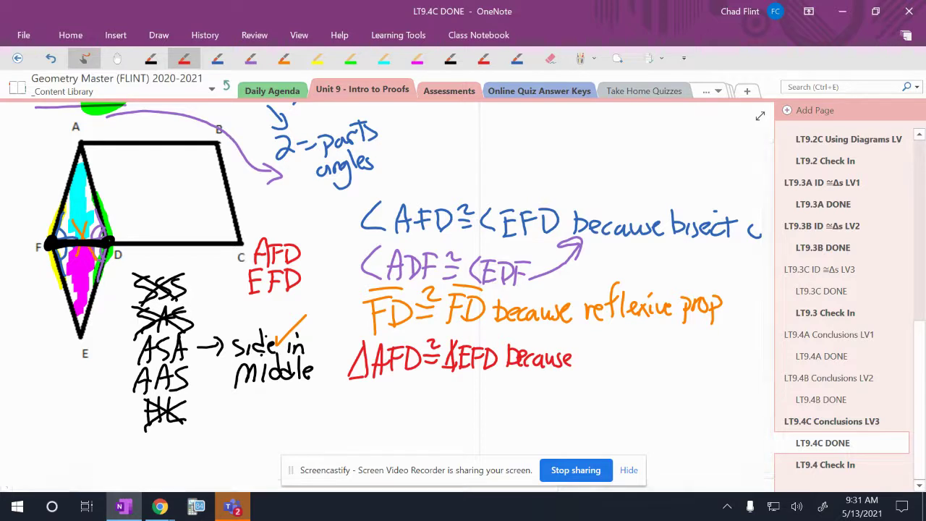
{"action": "mouse_move", "coordinate": [594, 372]}
{"action": "left_mouse_down"}
{"action": "mouse_move", "coordinate": [611, 357]}
{"action": "mouse_move", "coordinate": [620, 373]}
{"action": "mouse_move", "coordinate": [634, 373]}
{"action": "left_mouse_up"}
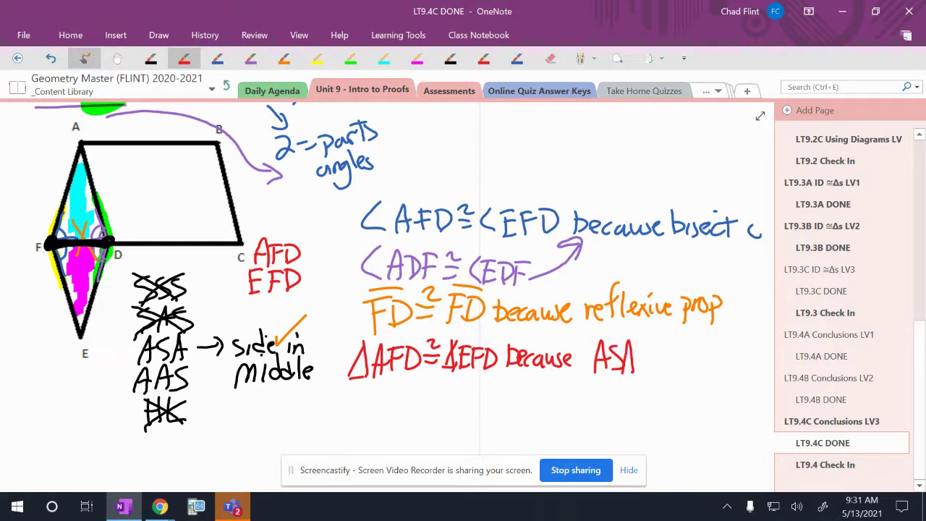